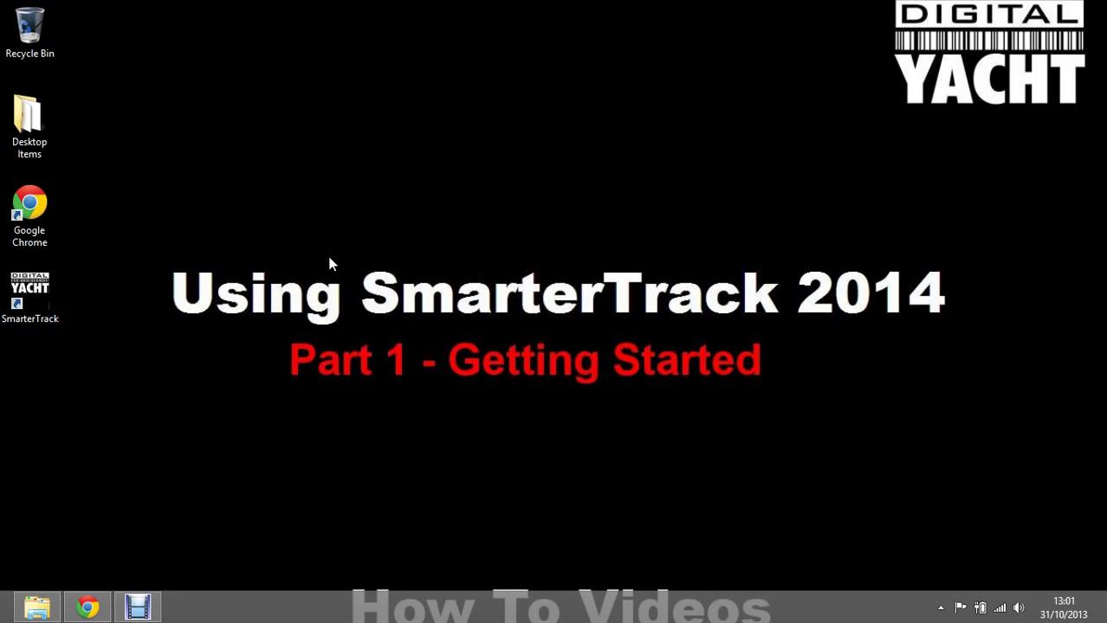
Scroll the DVD drive's files down to the setup program, then close the disc window.
{"action": "key", "text": "alt+Tab"}
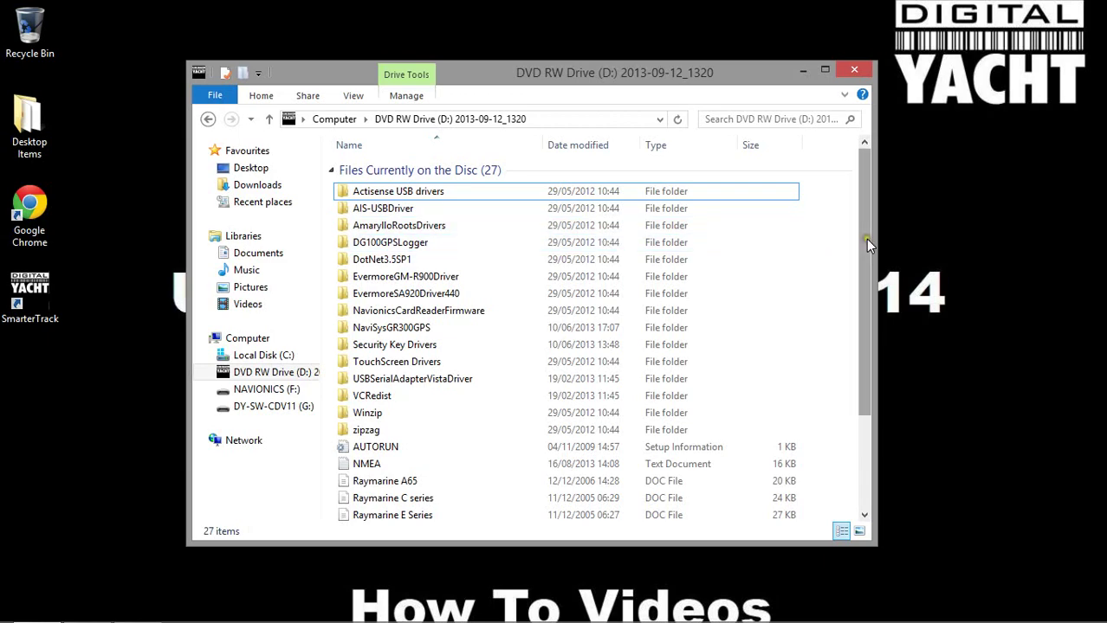
{"action": "left_click_drag", "start_coordinate": [865, 239], "coordinate": [867, 329]}
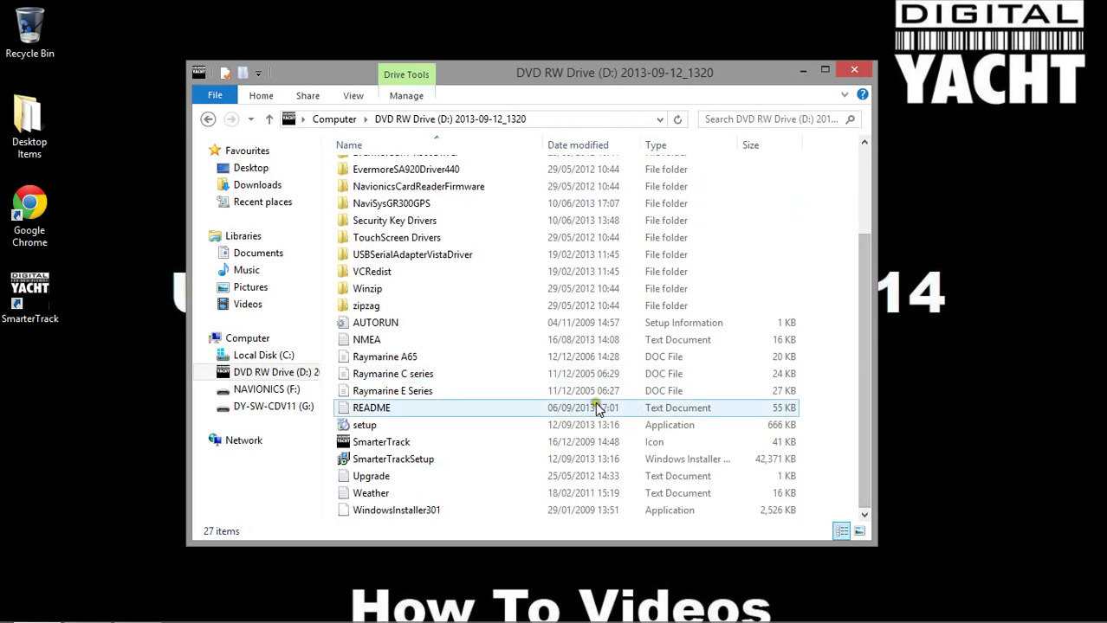
{"action": "left_click", "coordinate": [411, 431]}
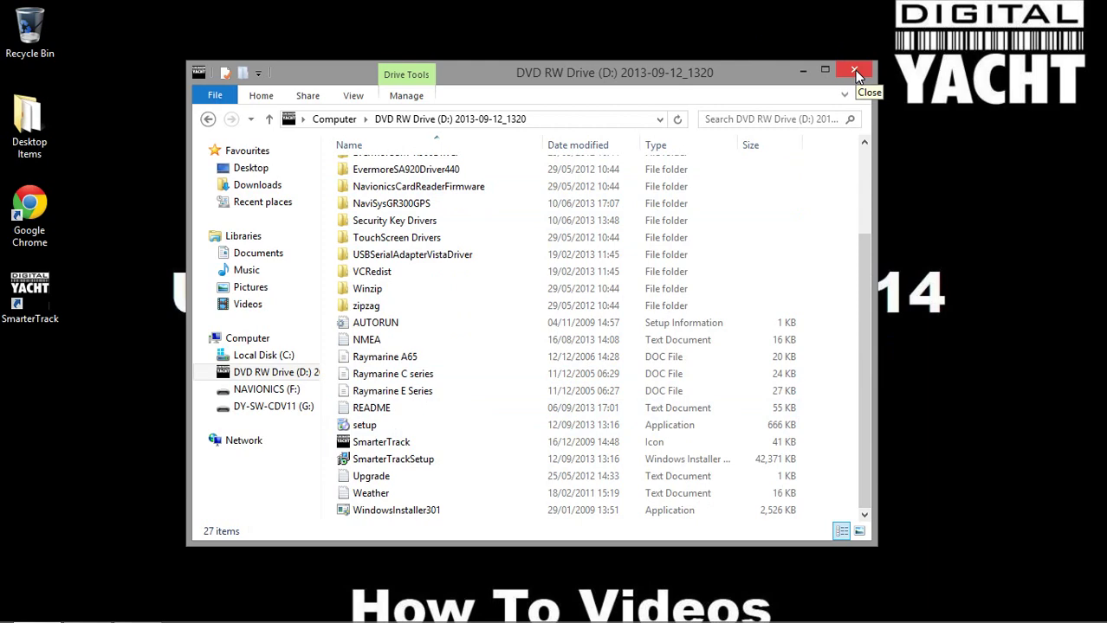
{"action": "left_click", "coordinate": [854, 71]}
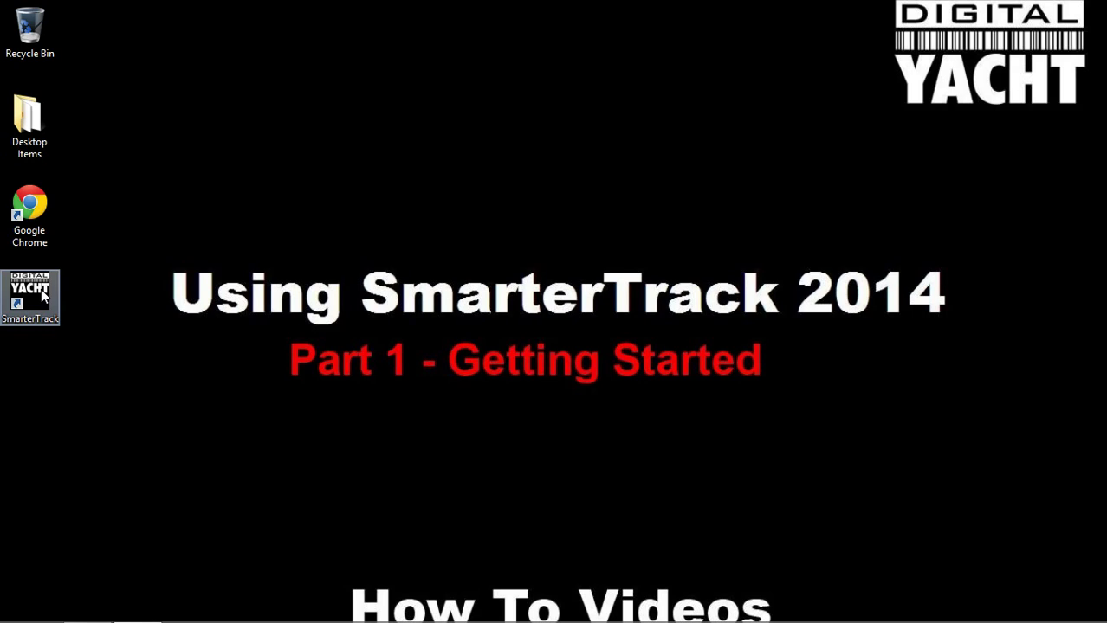
Launch SmarterTrack 2014 from its desktop shortcut.
{"action": "left_click", "coordinate": [40, 288]}
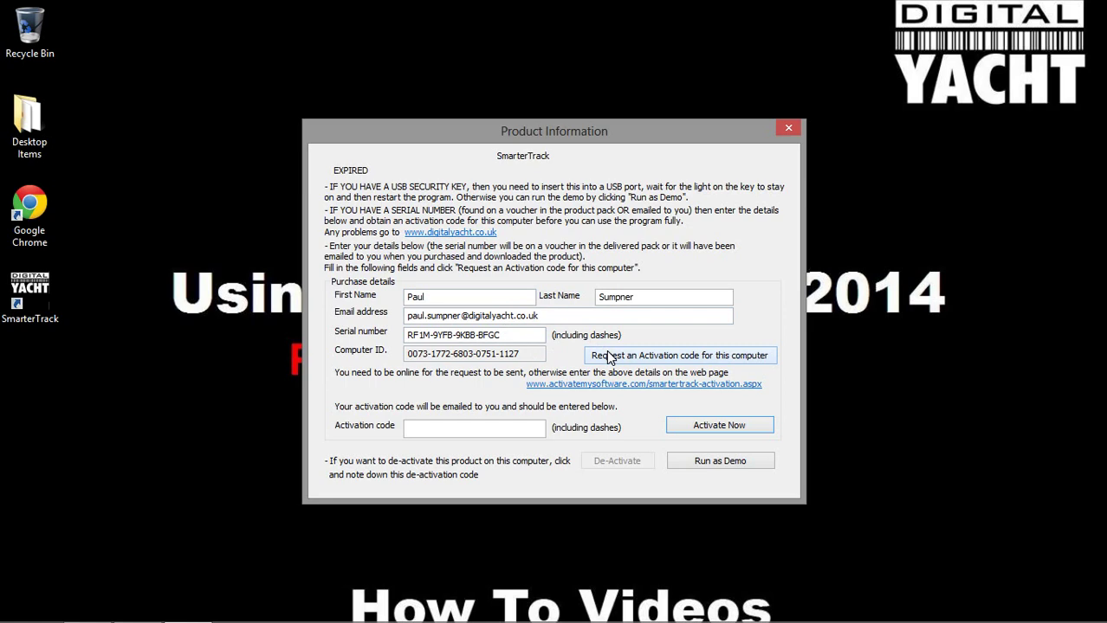
Request an activation code, confirm the email address via autocomplete, and switch to Gmail.
{"action": "left_click", "coordinate": [609, 356]}
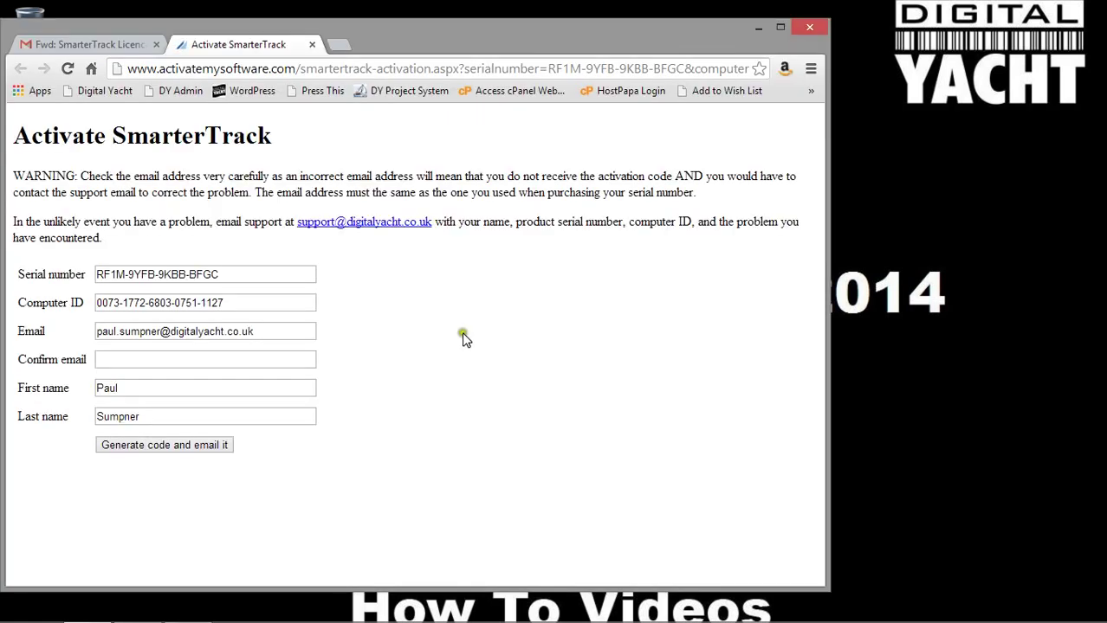
{"action": "left_click", "coordinate": [123, 359]}
{"action": "type", "text": "paul"}
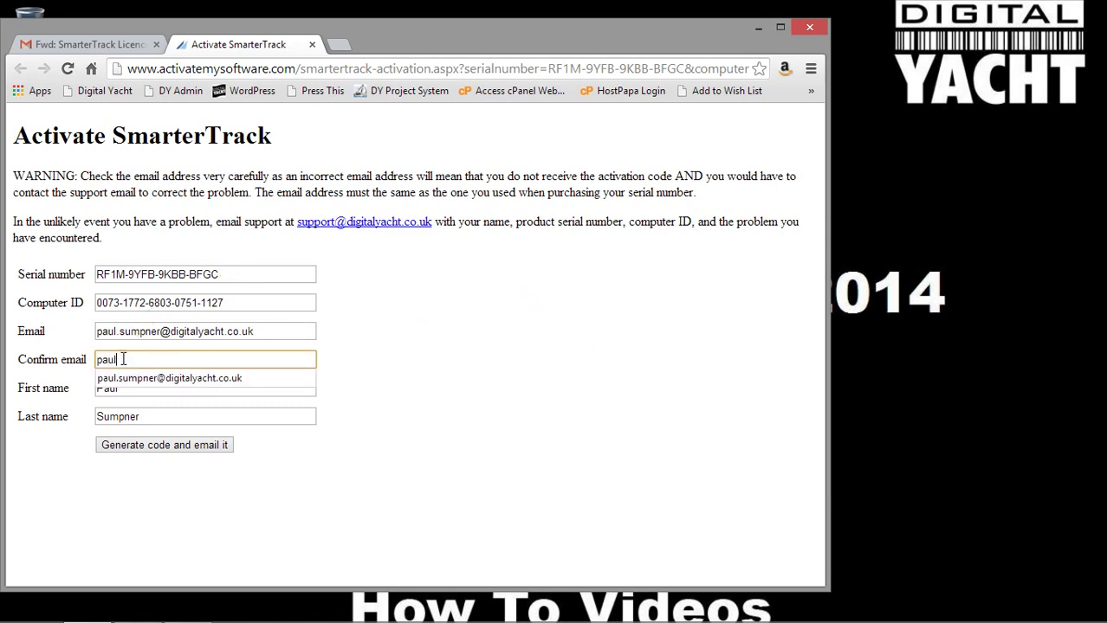
{"action": "key", "text": "Down"}
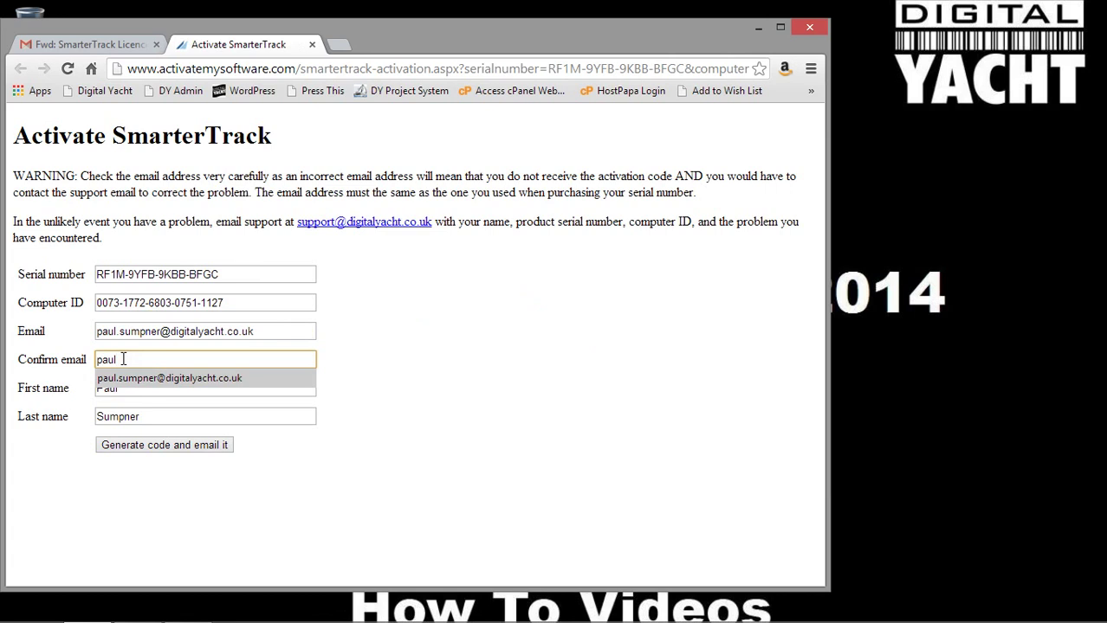
{"action": "key", "text": "Return"}
{"action": "key", "text": "Tab"}
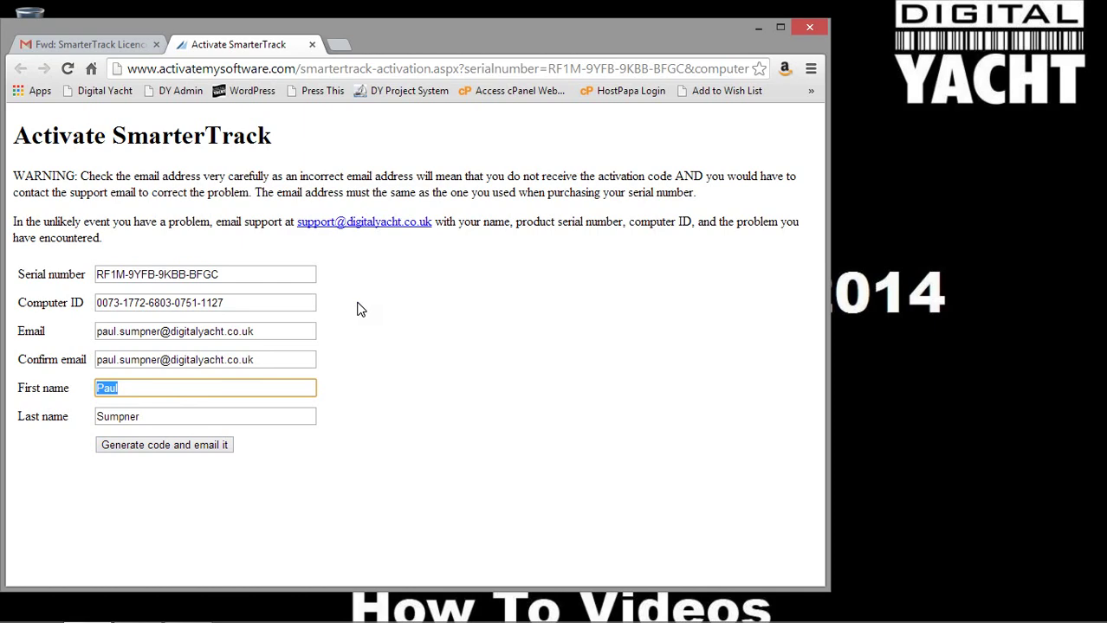
{"action": "left_click", "coordinate": [126, 45]}
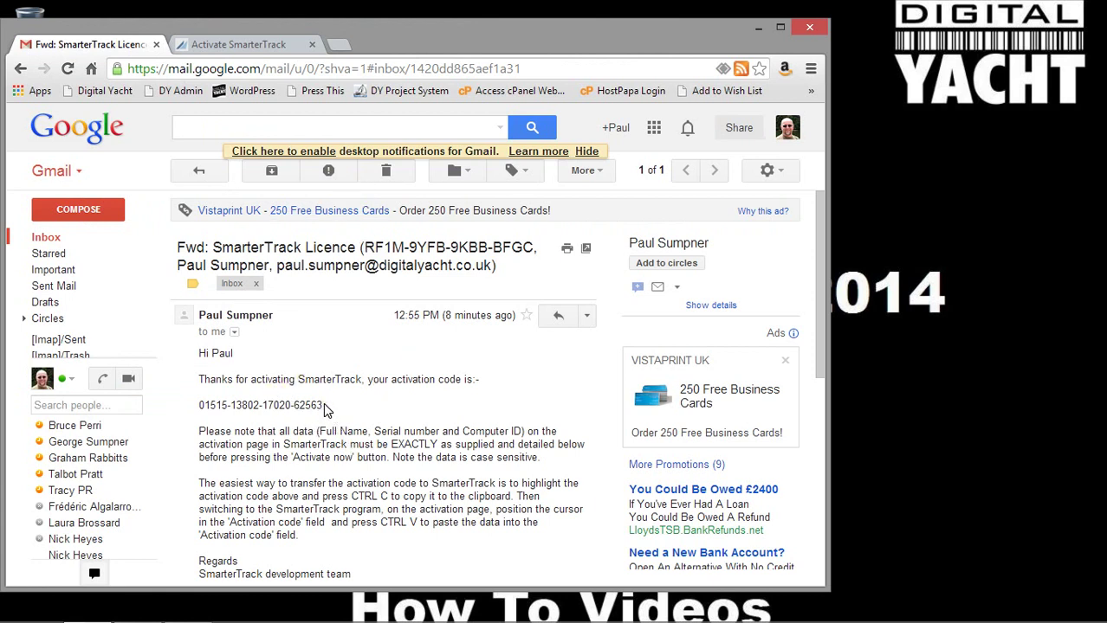
Copy the activation code from the SmarterTrack licence email.
{"action": "left_click_drag", "start_coordinate": [322, 405], "coordinate": [198, 406]}
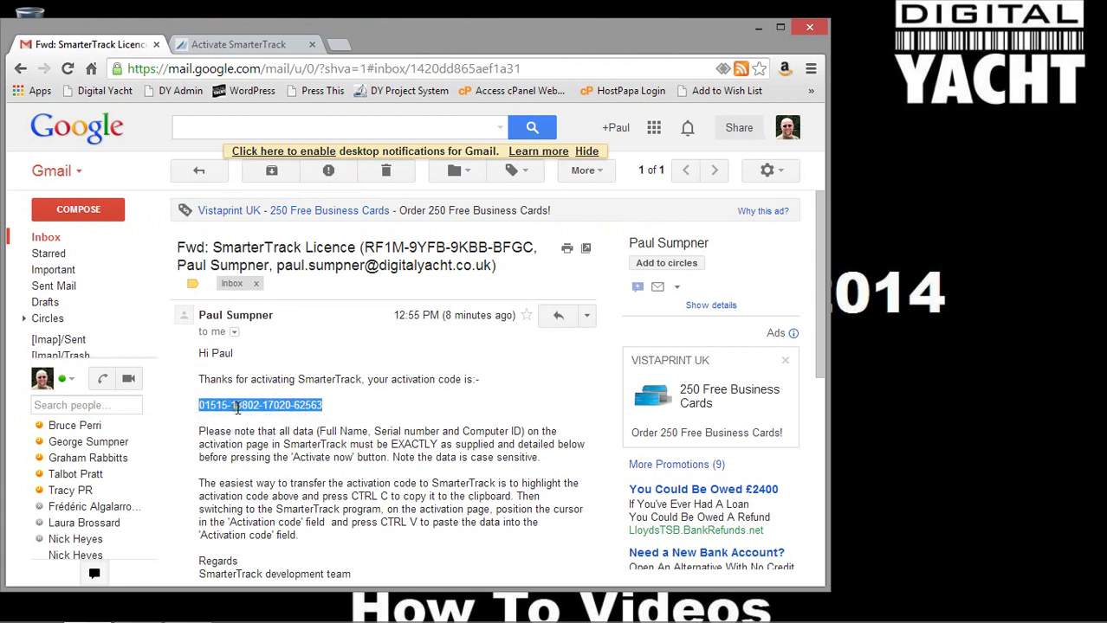
{"action": "right_click", "coordinate": [236, 407]}
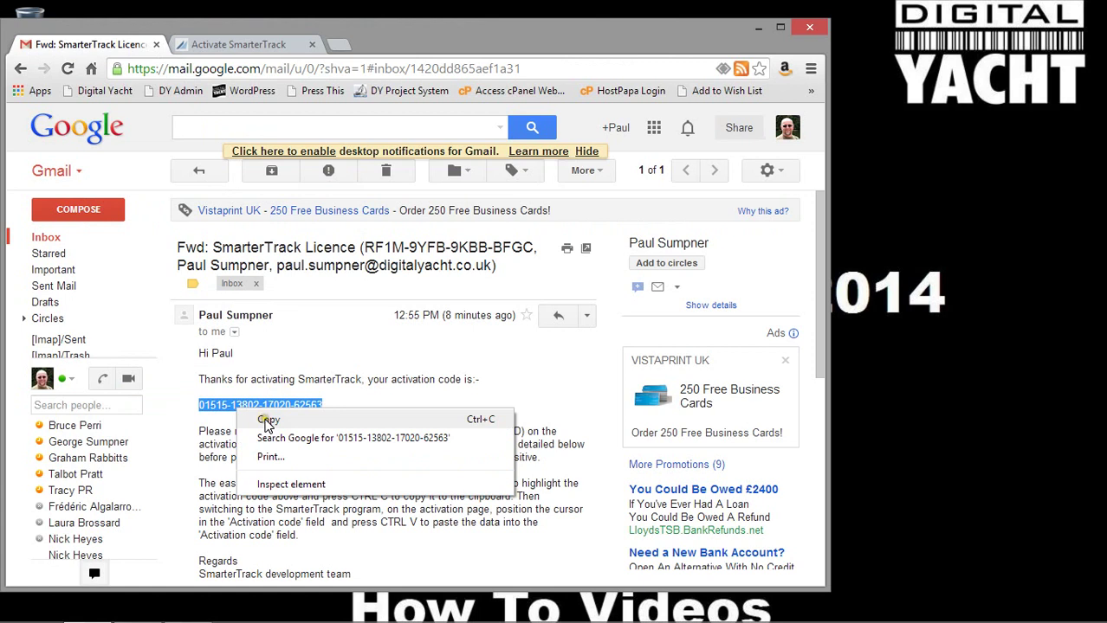
{"action": "left_click", "coordinate": [267, 421]}
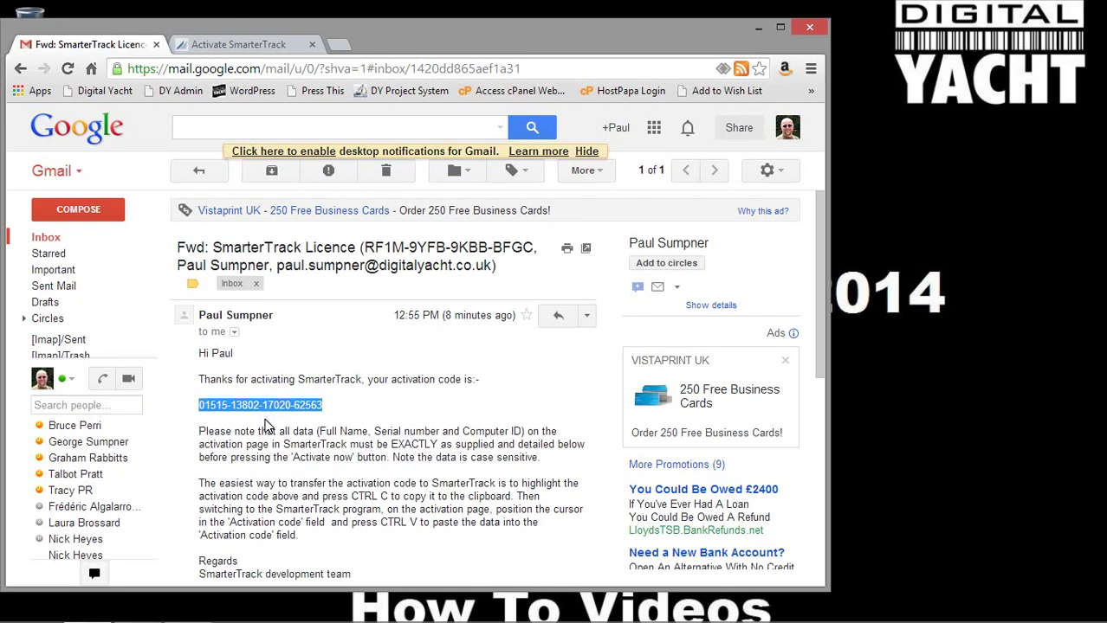
Paste the emailed activation code into SmarterTrack's Activation code field and activate.
{"action": "left_click", "coordinate": [758, 29]}
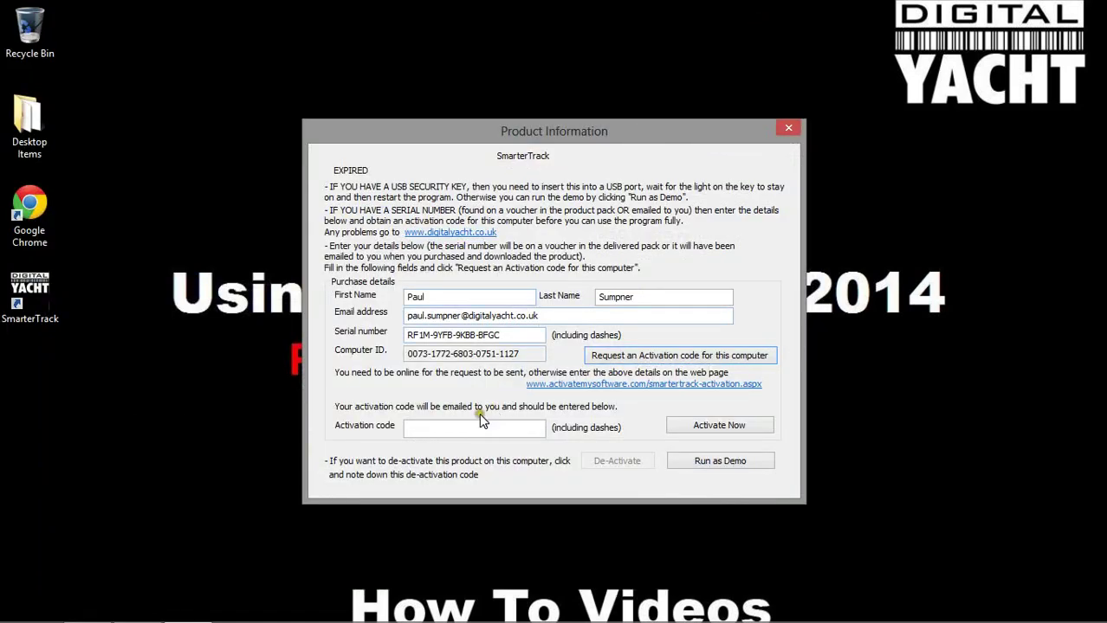
{"action": "left_click", "coordinate": [465, 432]}
{"action": "right_click", "coordinate": [467, 432]}
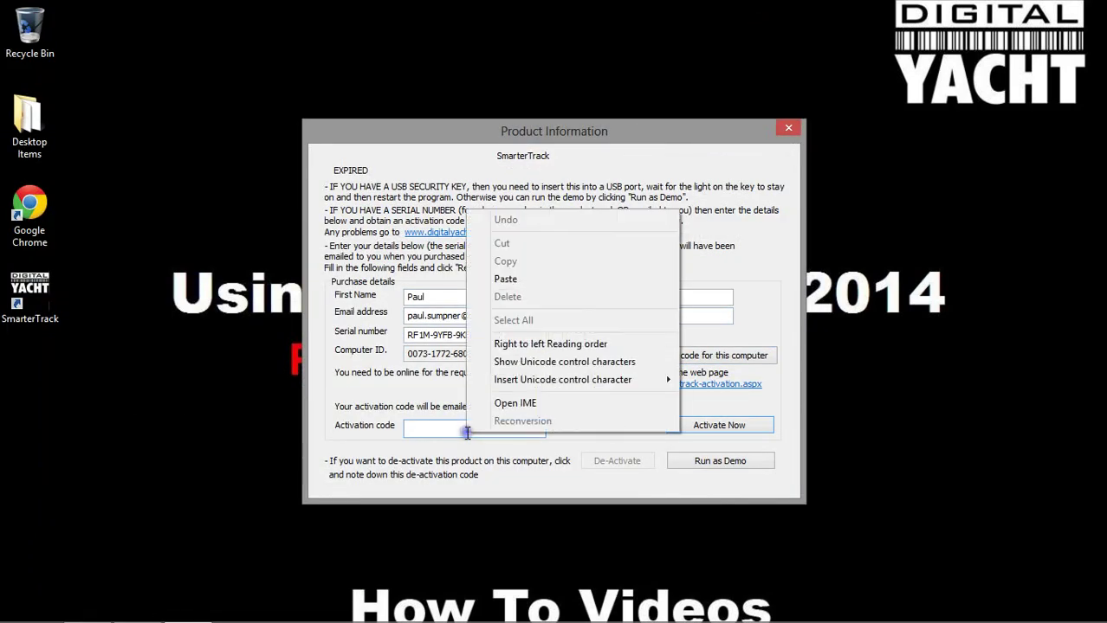
{"action": "left_click", "coordinate": [507, 280]}
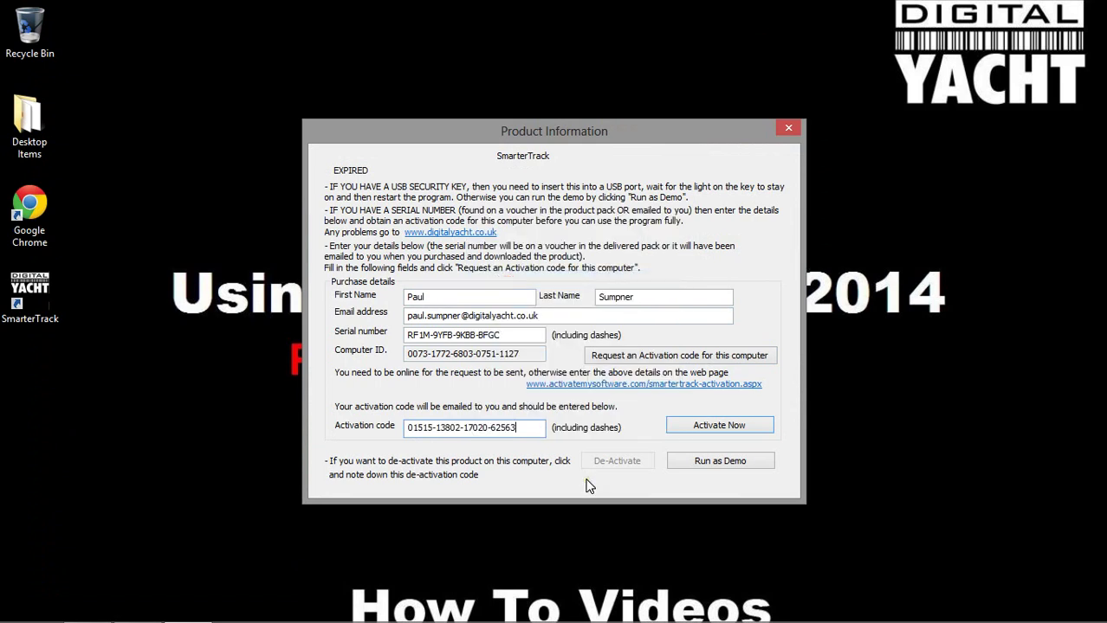
{"action": "left_click", "coordinate": [679, 428]}
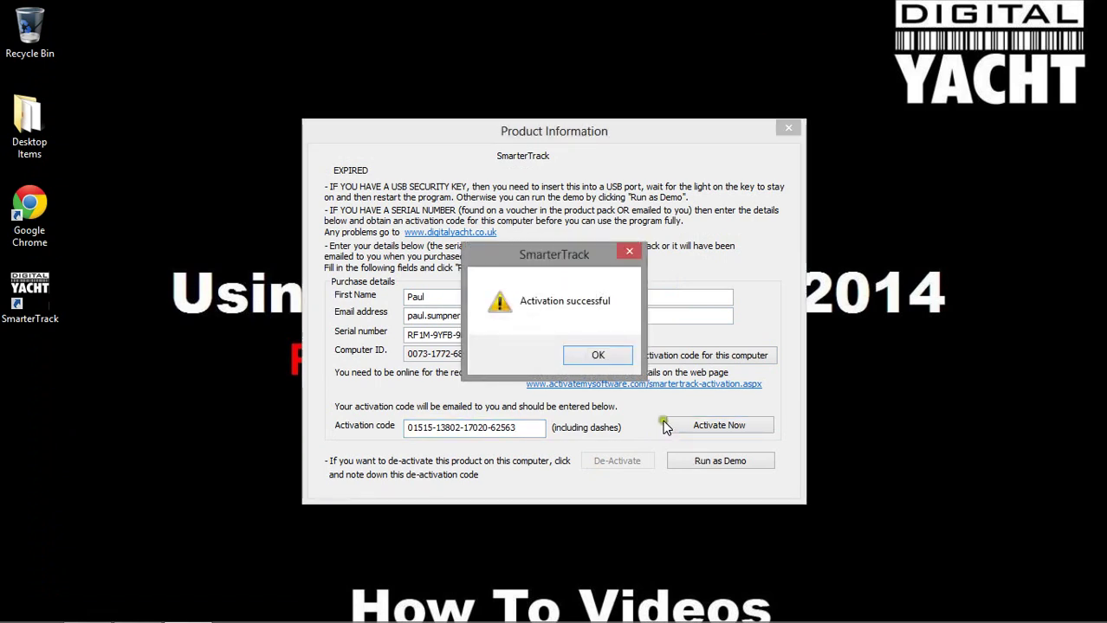
{"action": "left_click", "coordinate": [596, 357]}
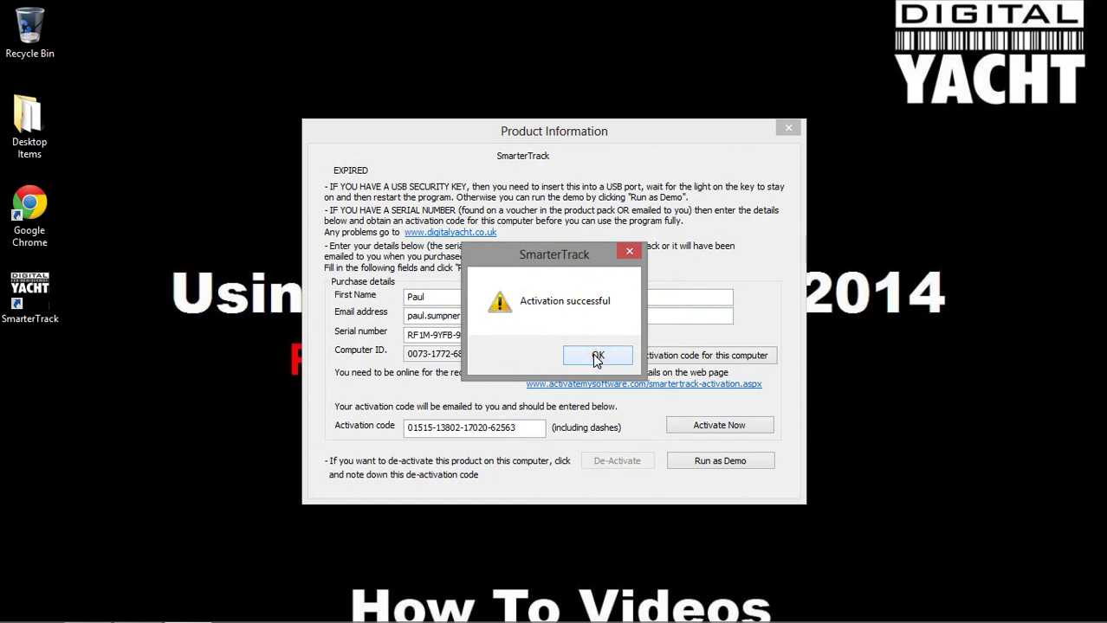
Dismiss the activation confirmation and the NMEA port warning.
{"action": "left_click", "coordinate": [596, 357]}
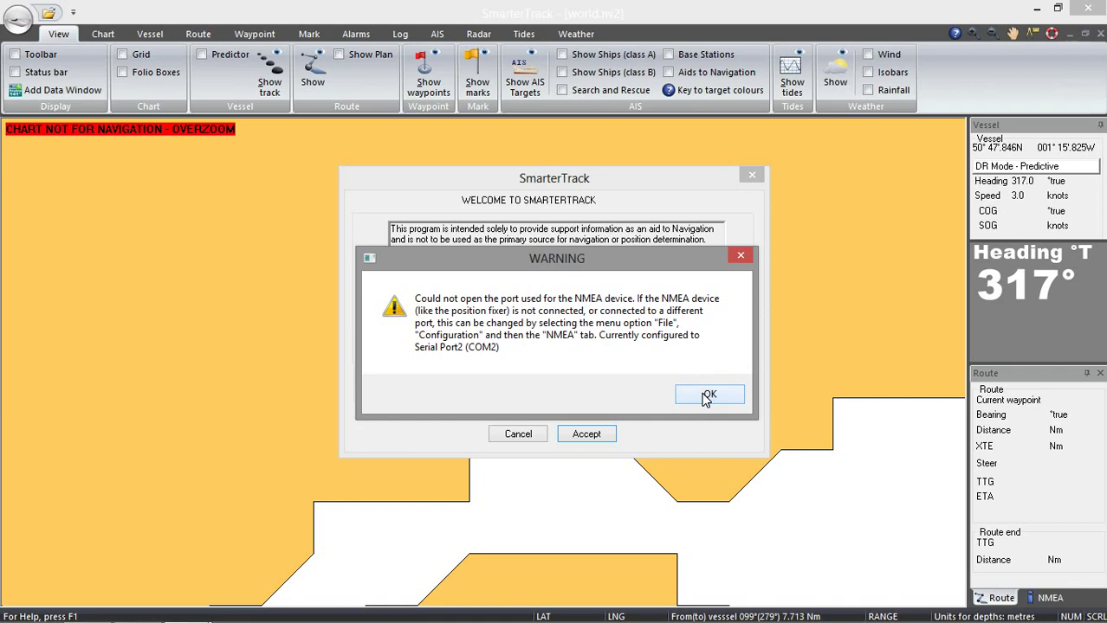
{"action": "left_click", "coordinate": [707, 397]}
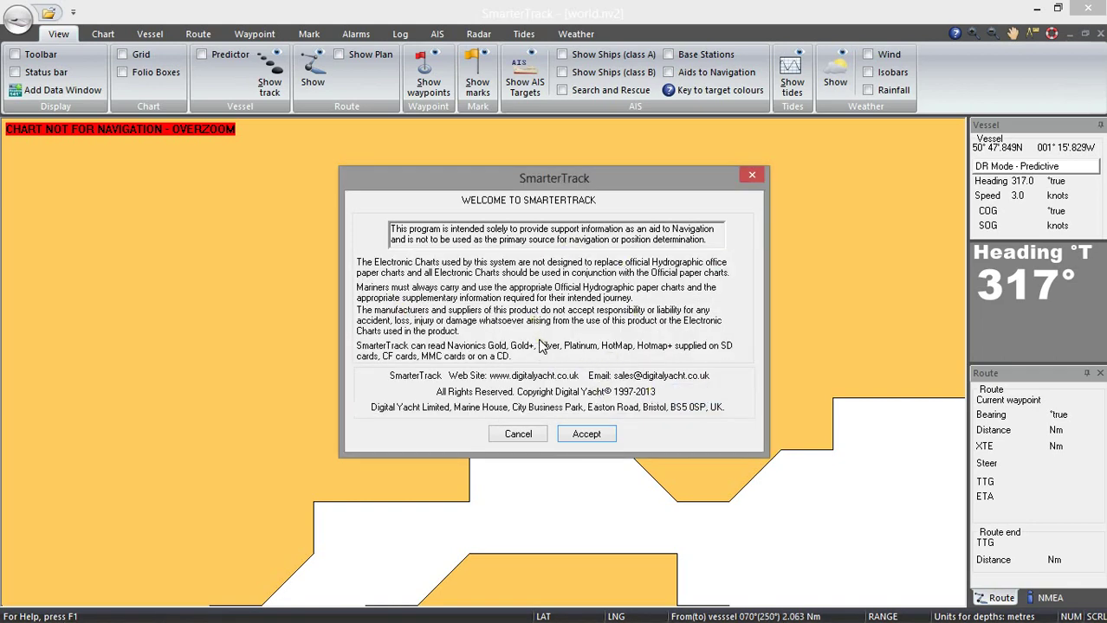
Accept the welcome disclaimer and zoom out four times to show England, France and Germany.
{"action": "left_click", "coordinate": [586, 434]}
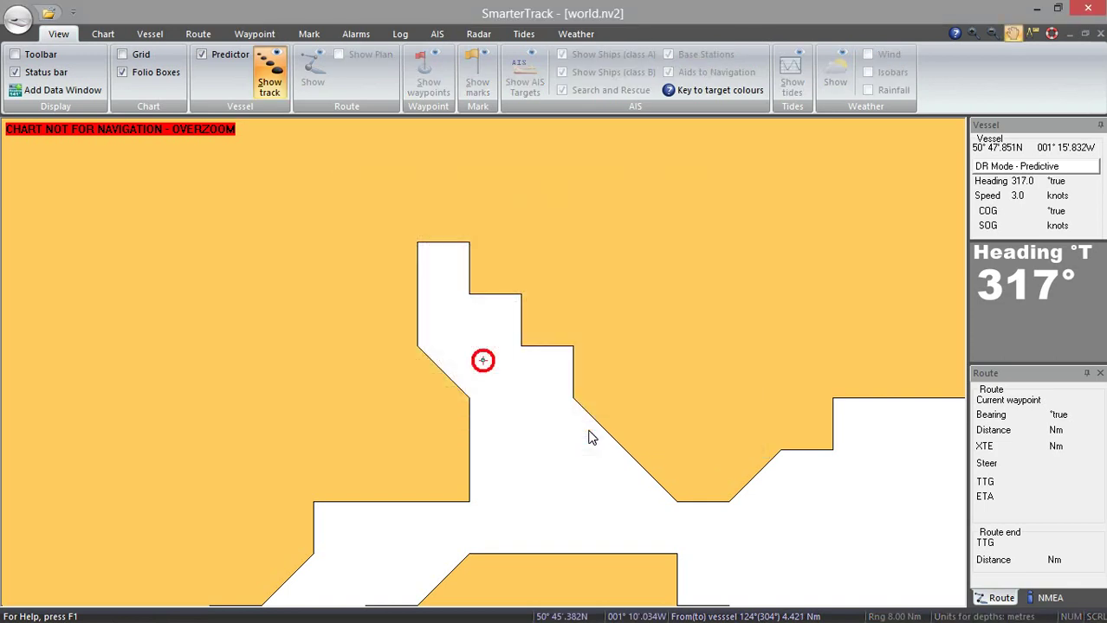
{"action": "left_click", "coordinate": [992, 36]}
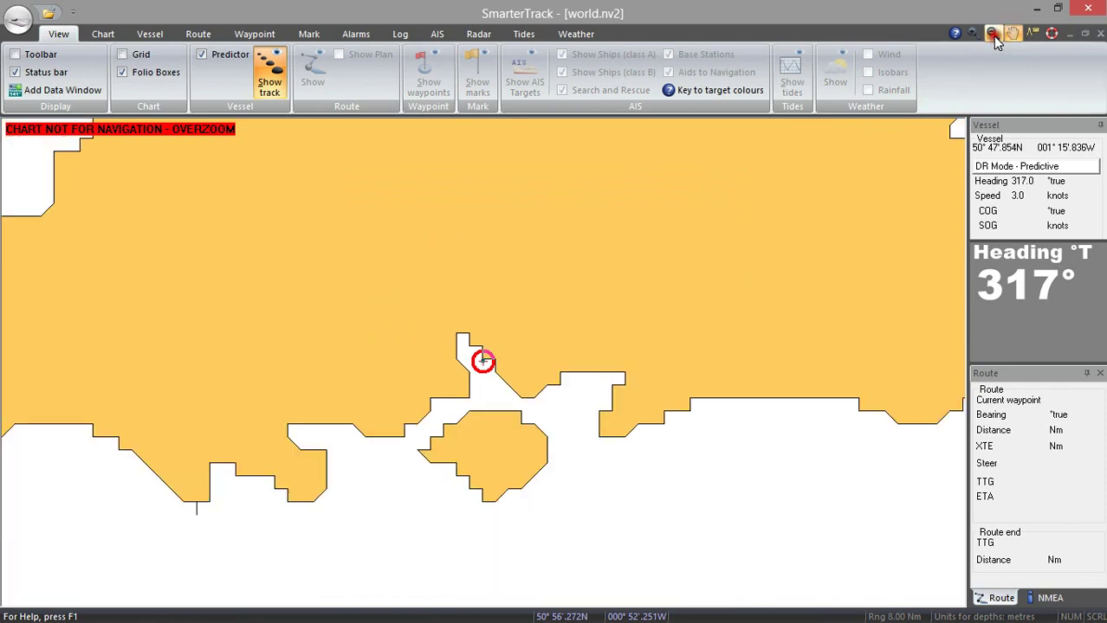
{"action": "left_click", "coordinate": [992, 36]}
{"action": "left_click", "coordinate": [992, 35]}
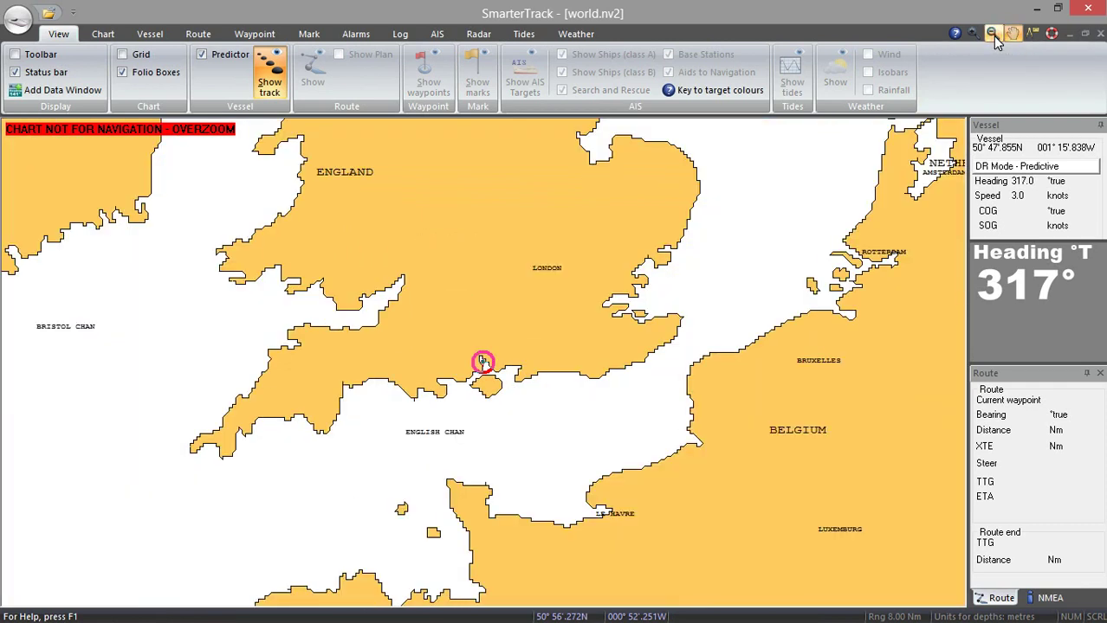
{"action": "left_click", "coordinate": [992, 35]}
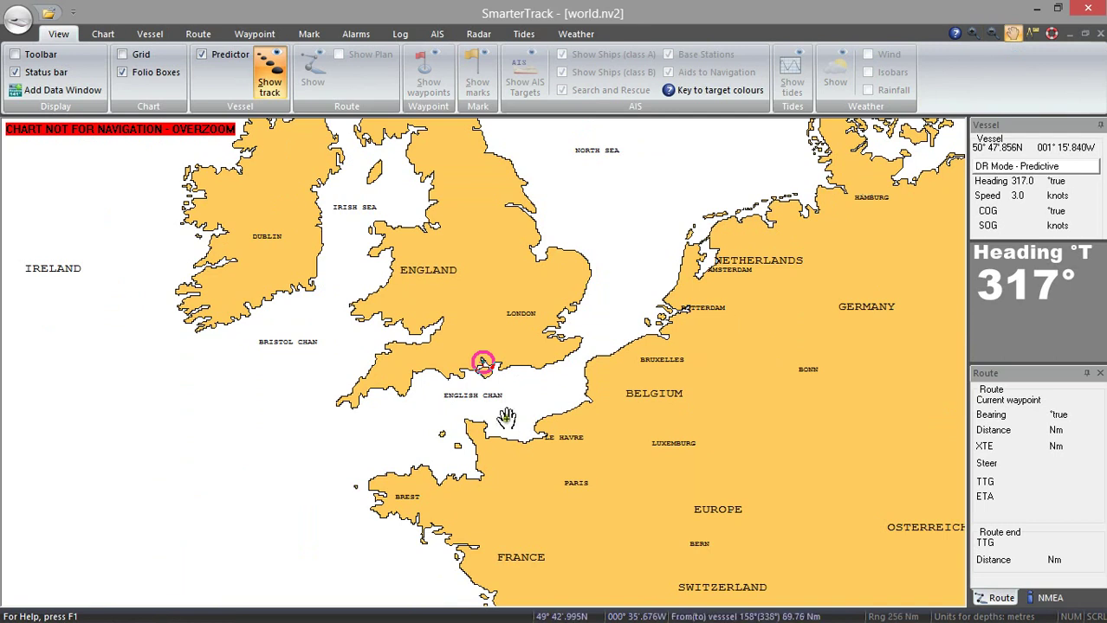